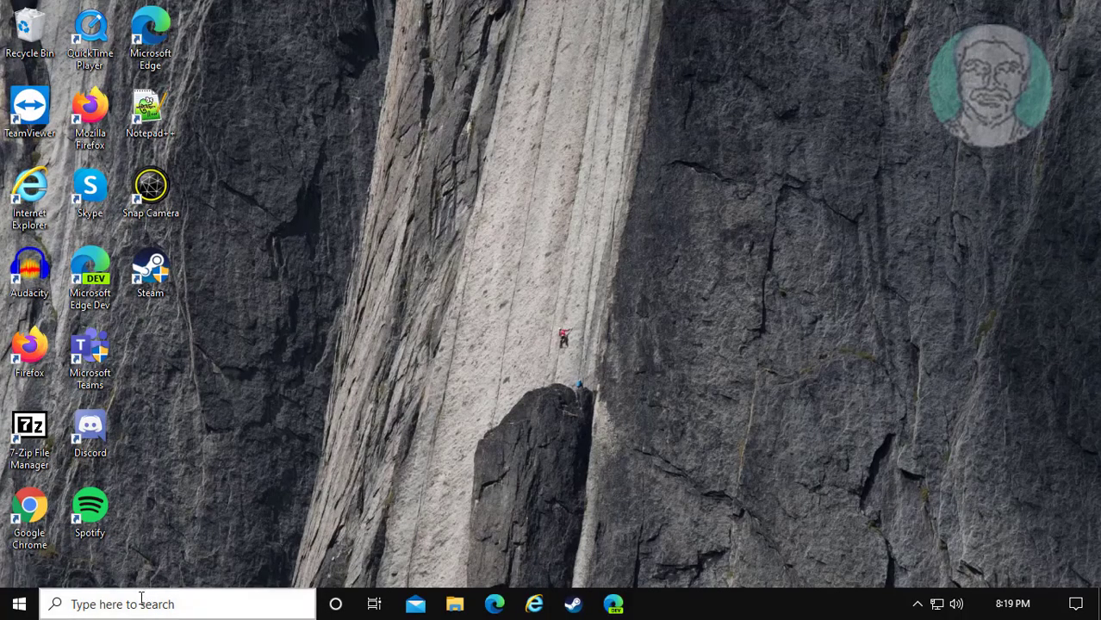
Search Windows for "services" and open the Services app
left_click(143, 605)
type("ser")
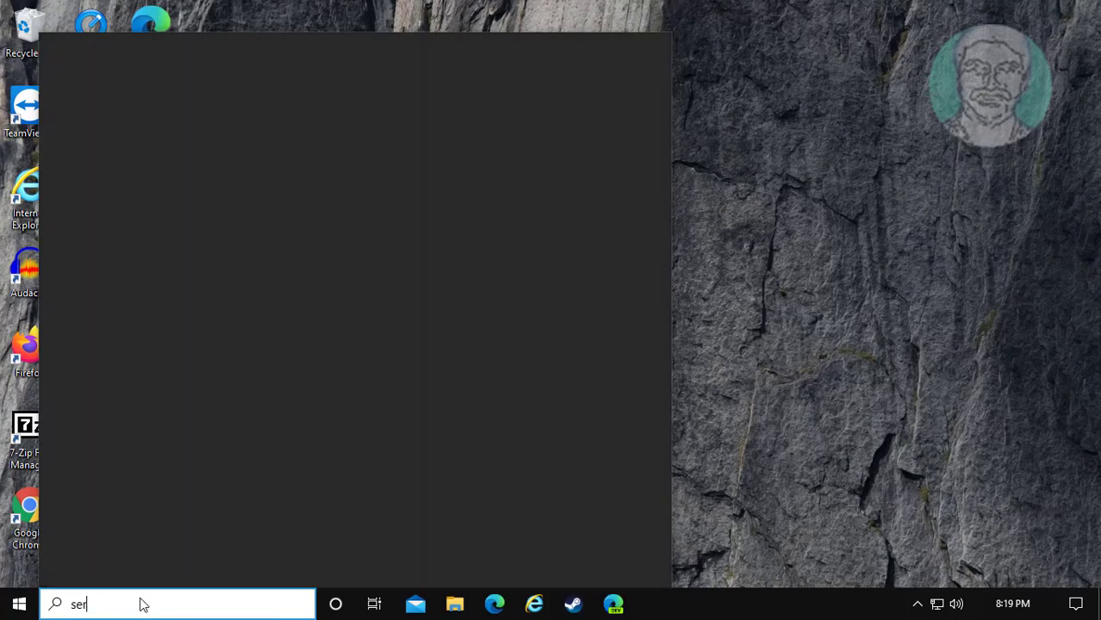
type("vices")
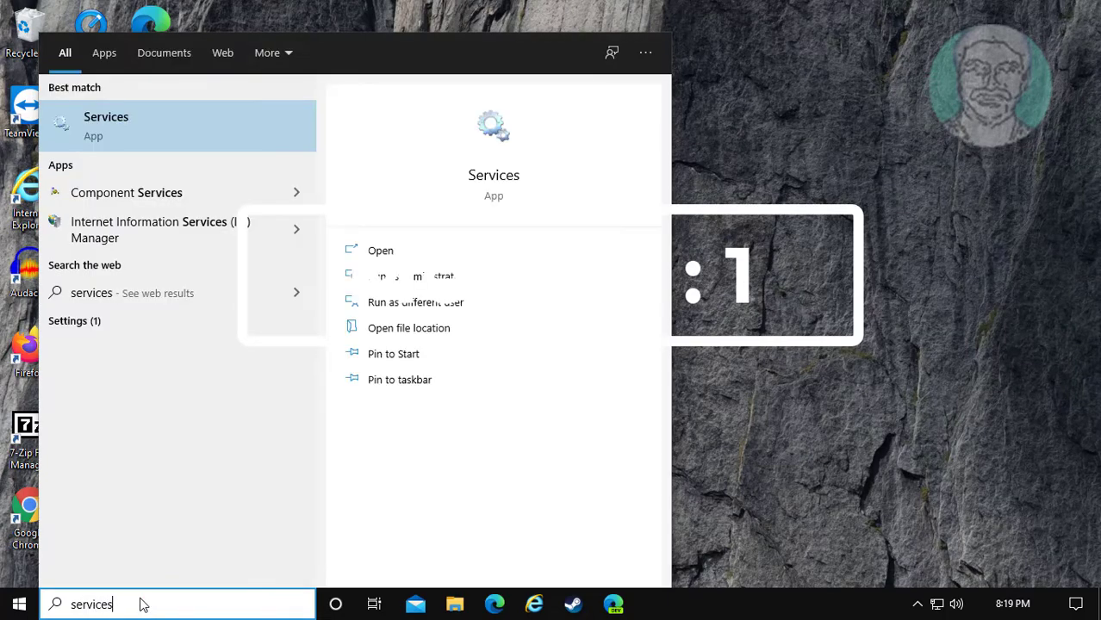
left_click(165, 127)
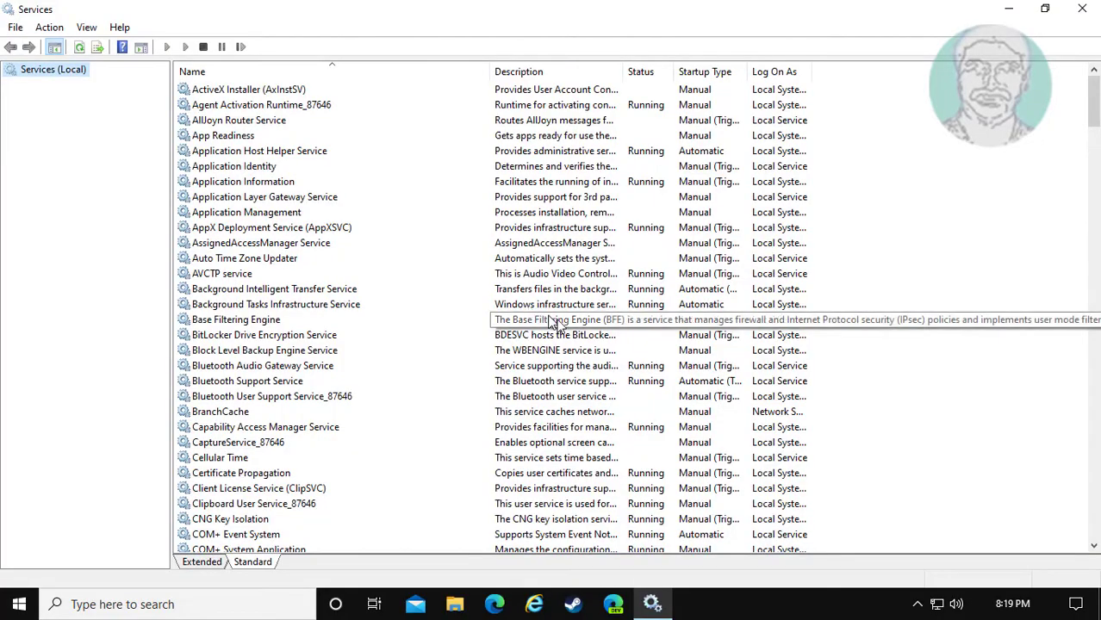
Find the Volume Shadow Copy service in the list and open its properties
left_click(266, 396)
key("v")
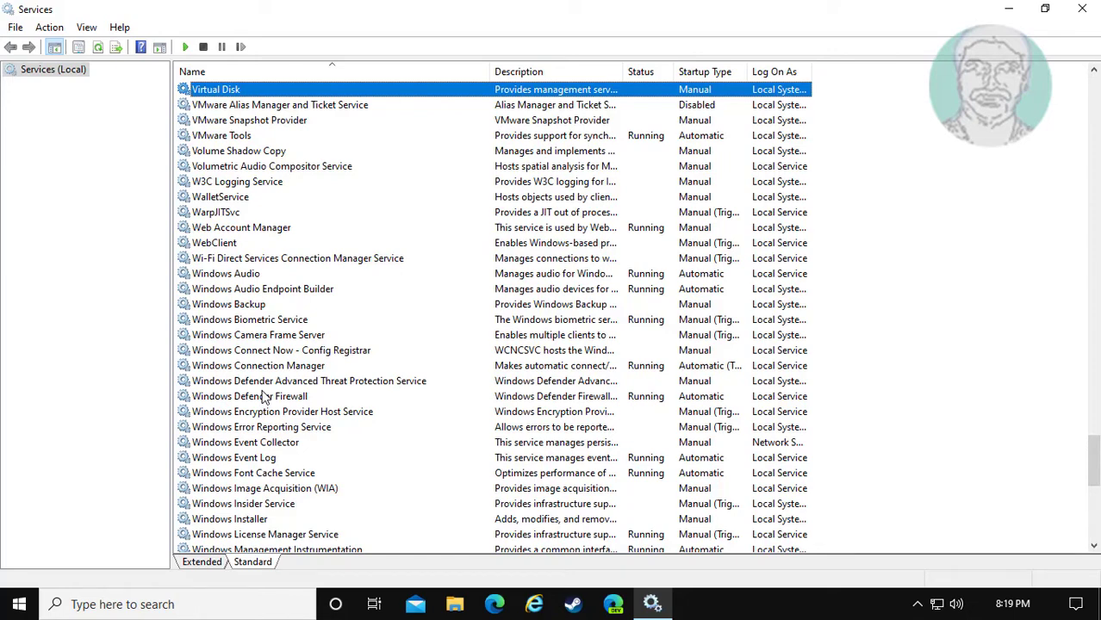
left_click(249, 153)
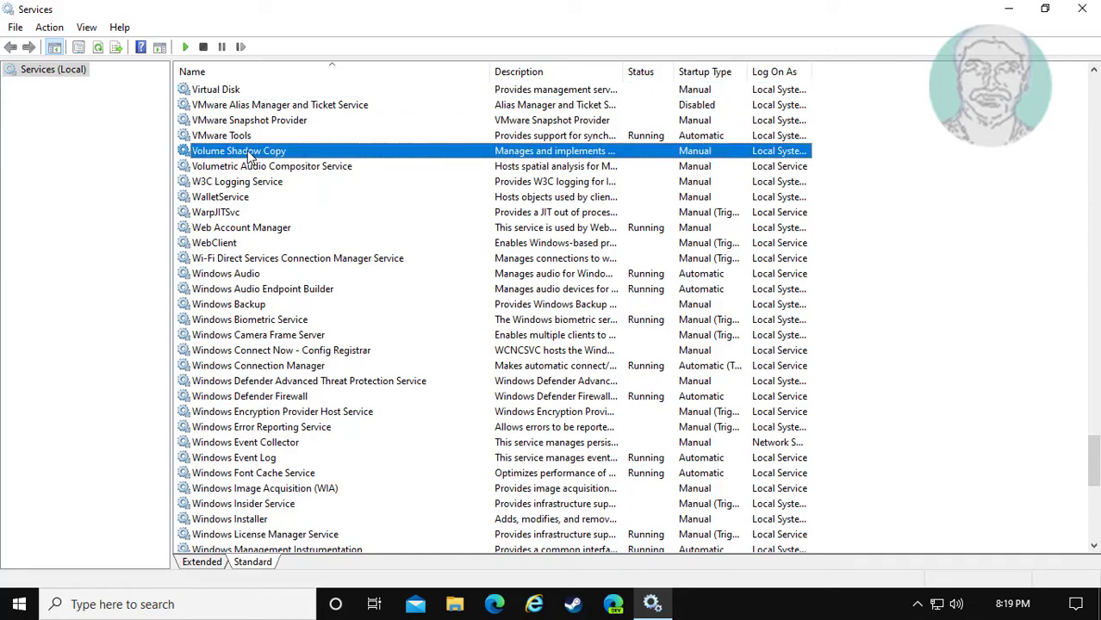
double_click(269, 151)
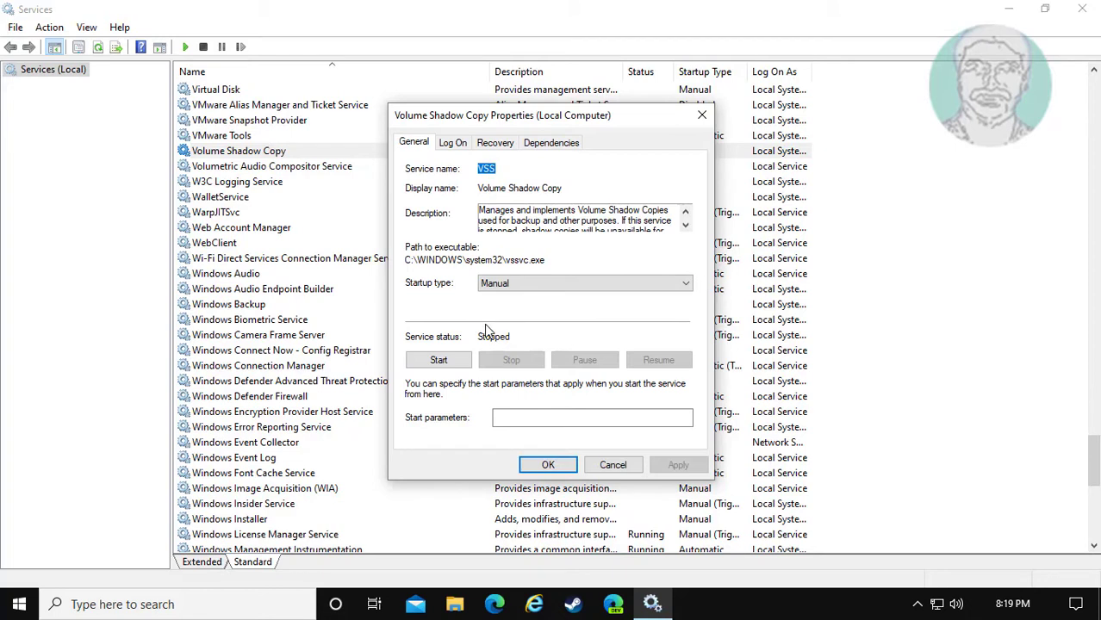
Set the Volume Shadow Copy startup type to Manual, start the service, apply the settings and close Services
left_click(523, 286)
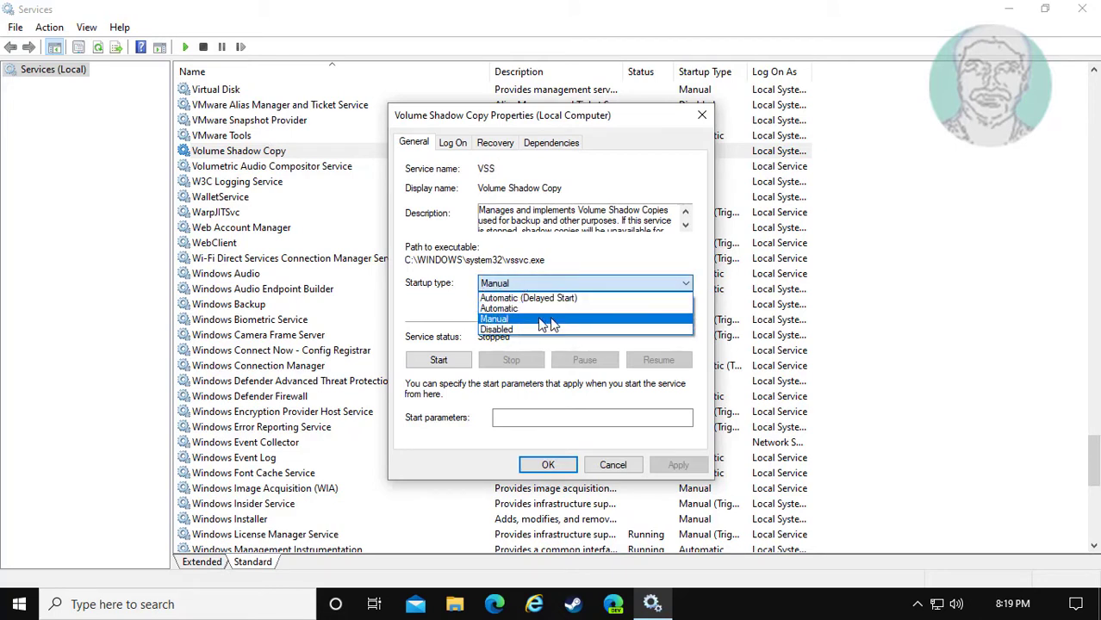
left_click(504, 321)
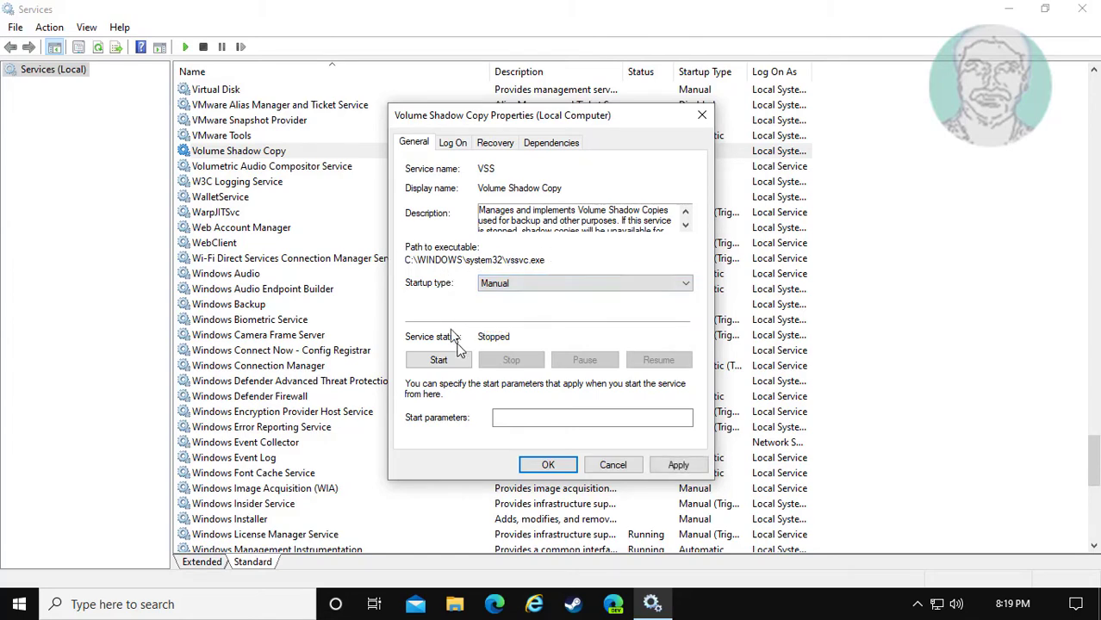
left_click(440, 362)
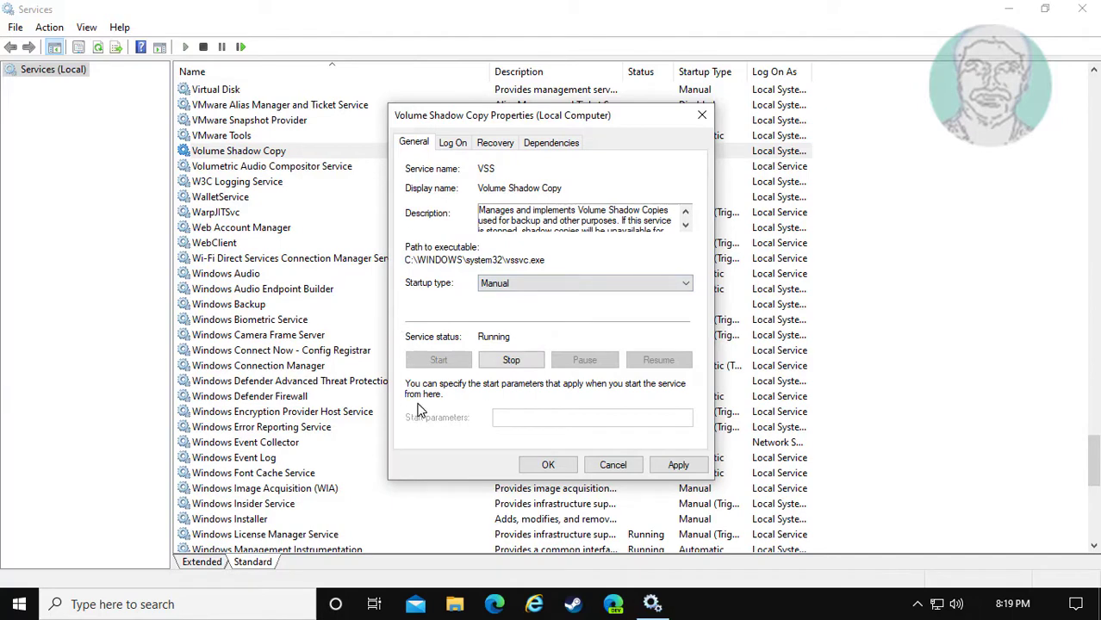
left_click(677, 464)
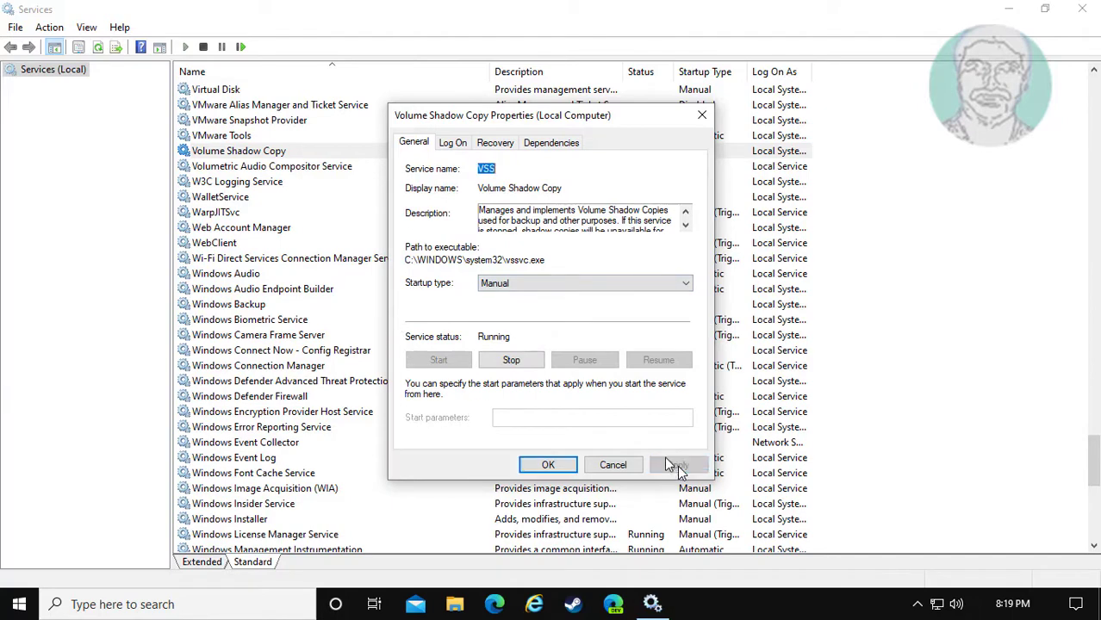
left_click(543, 464)
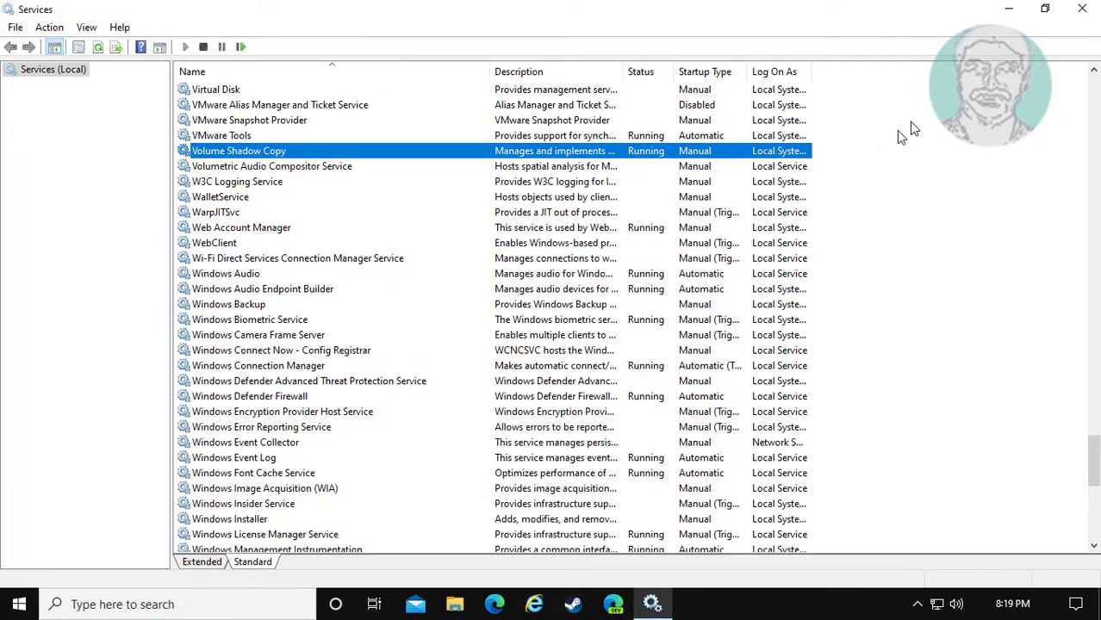
left_click(1078, 12)
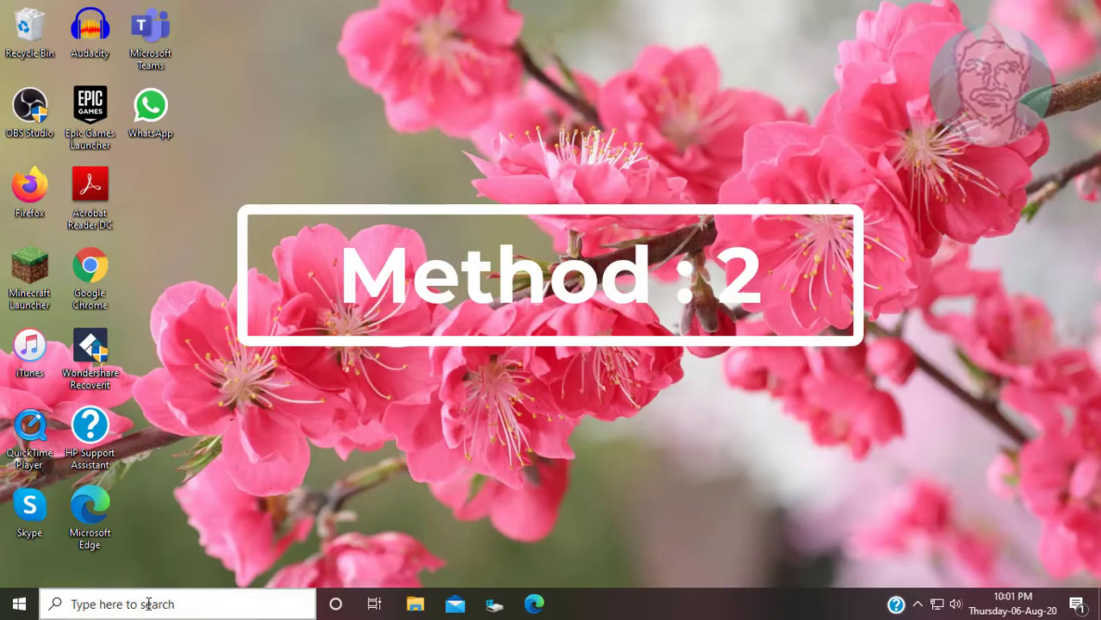
Search Windows for "cmd" and open Command Prompt as administrator, allowing it to make changes
left_click(149, 604)
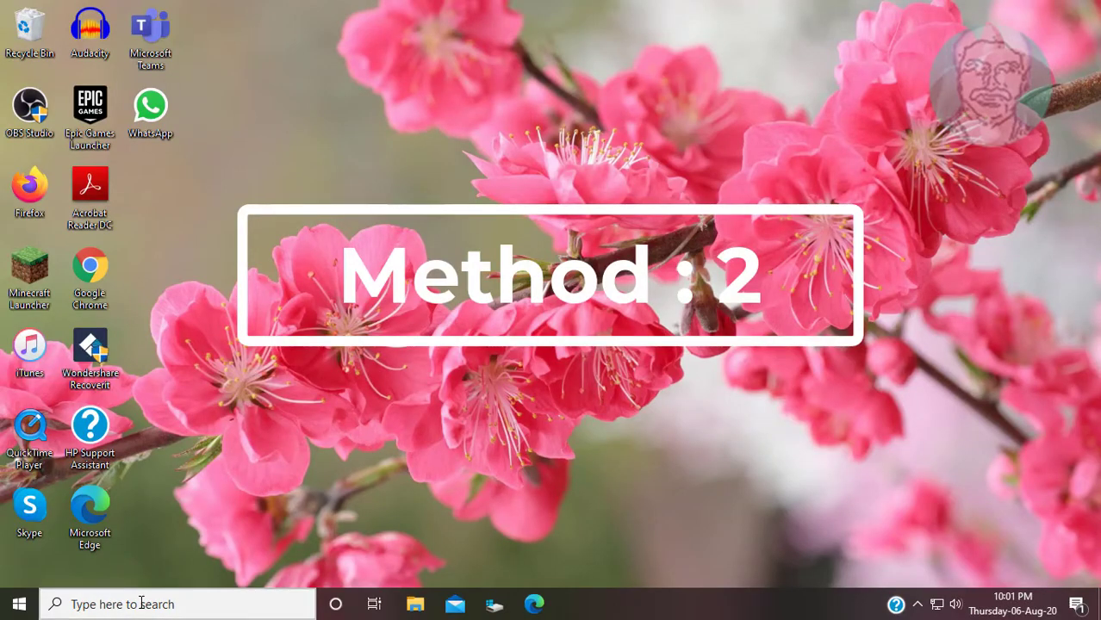
type("cmd")
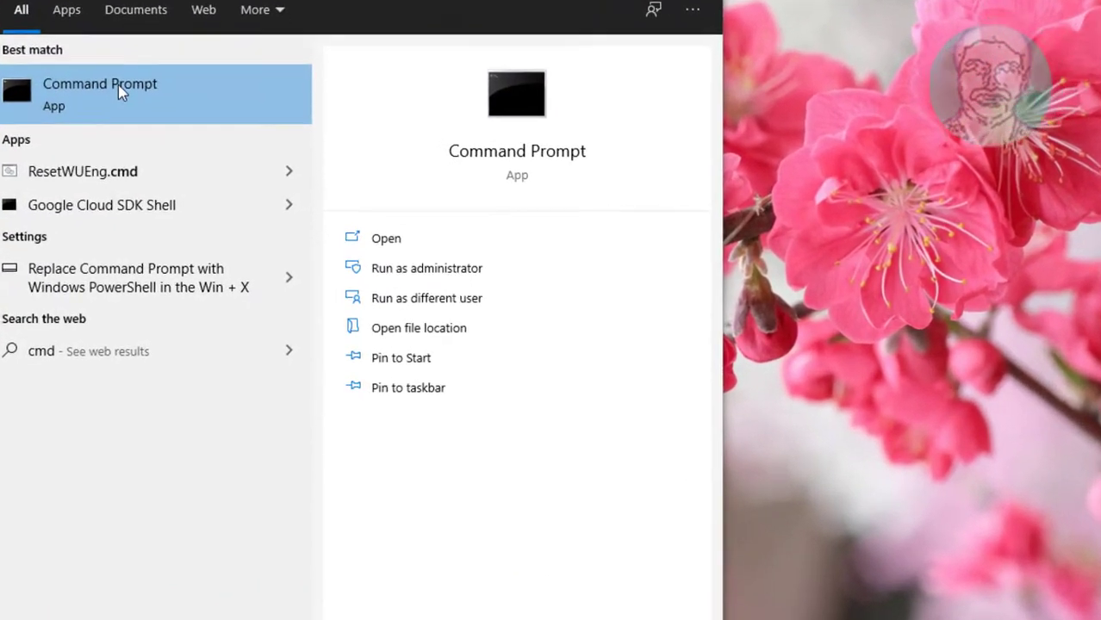
right_click(131, 101)
left_click(516, 199)
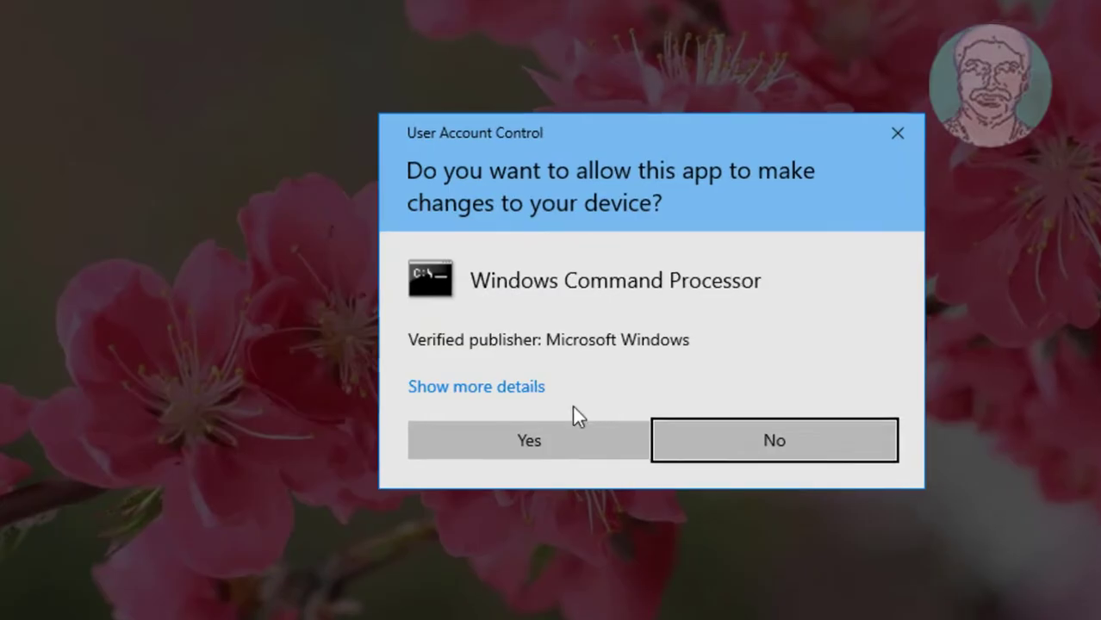
left_click(572, 427)
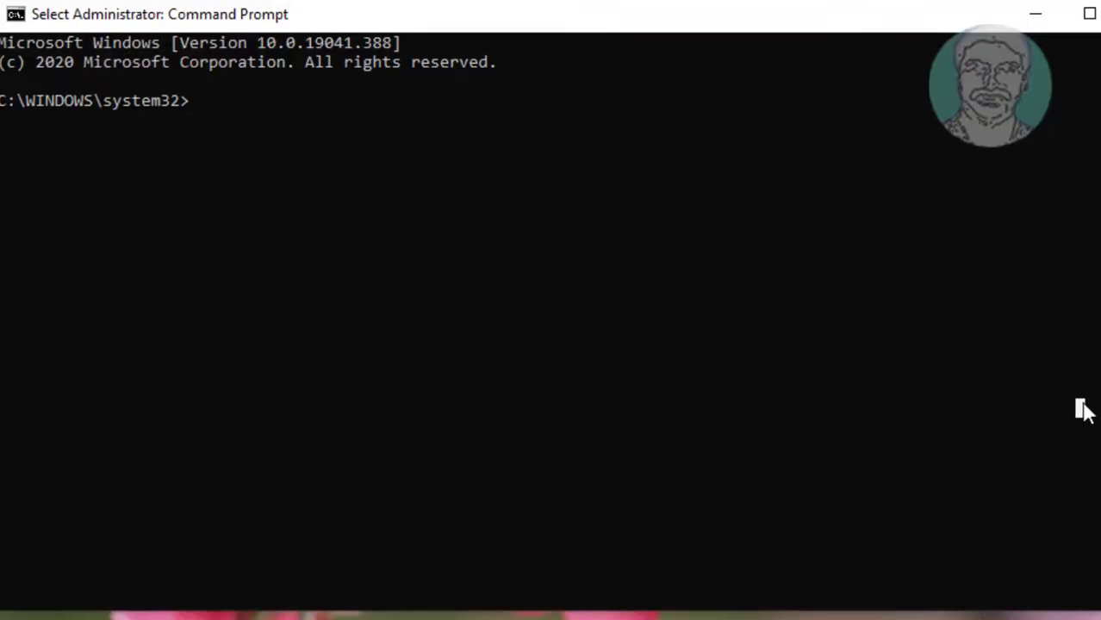
Run the system file check with sfc /scannow and highlight the scan's result line
type("sfc ")
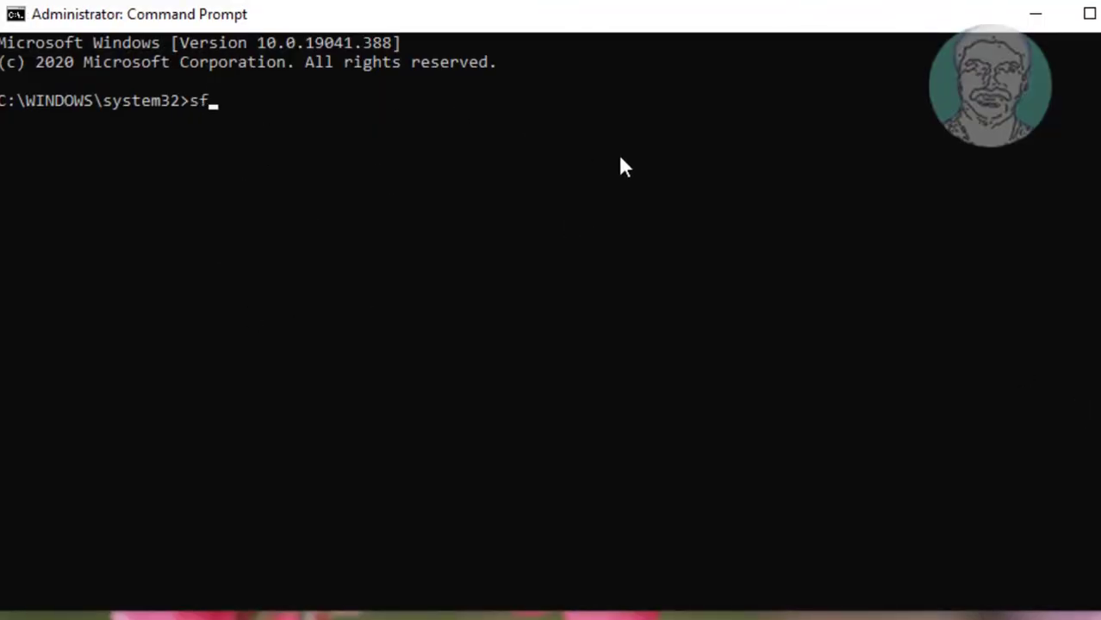
type("/scannow")
key("Return")
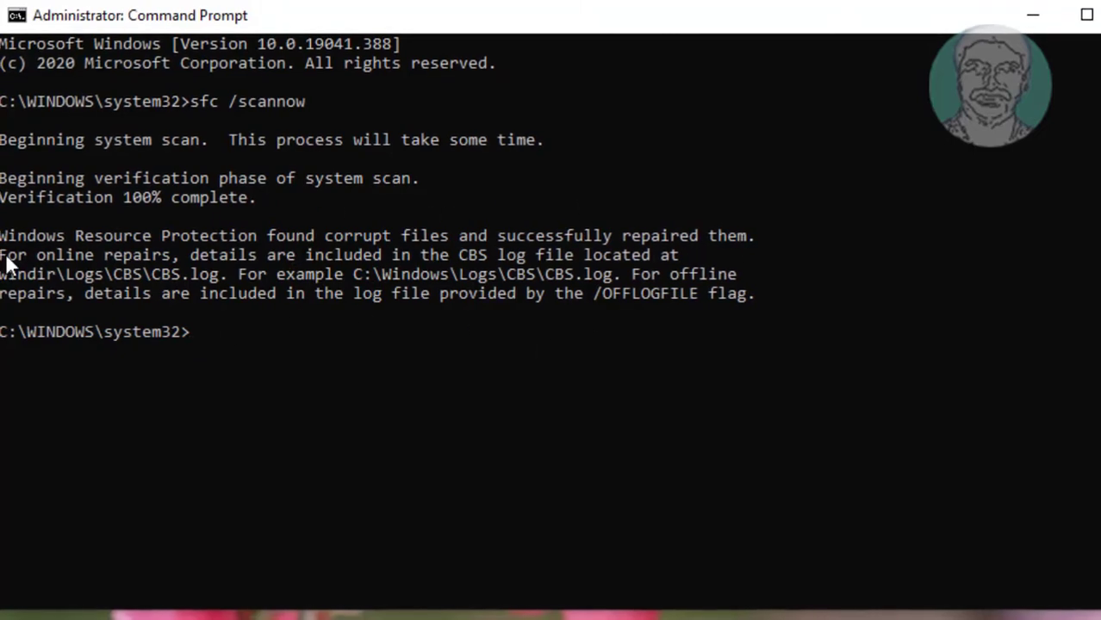
left_click_drag(2, 235, 746, 239)
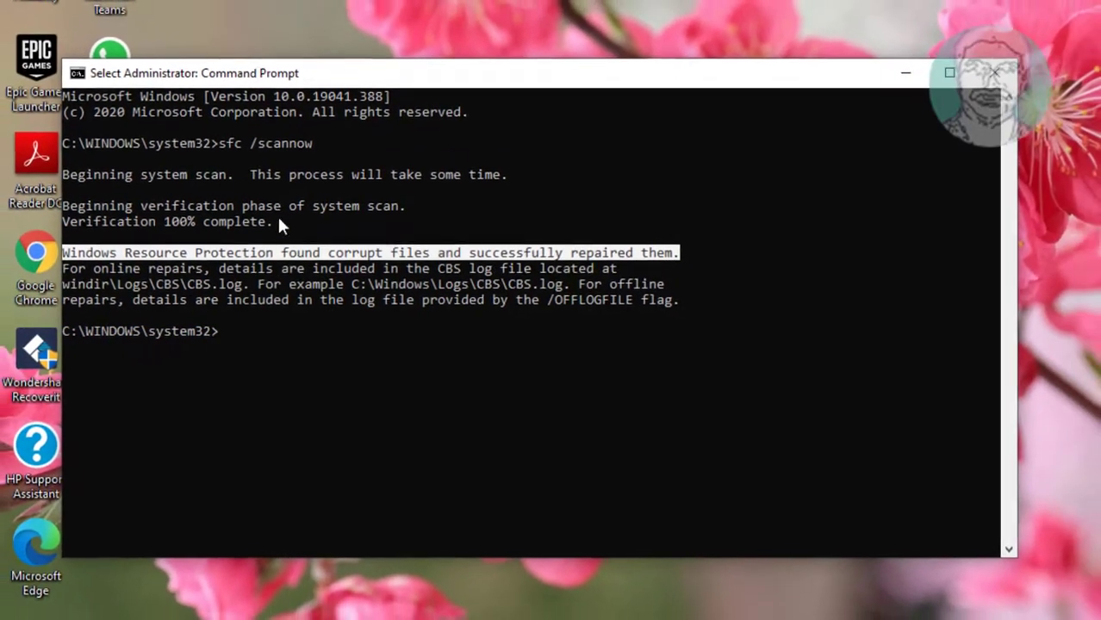
Close the Command Prompt with the exit command and restart the computer
type("ex")
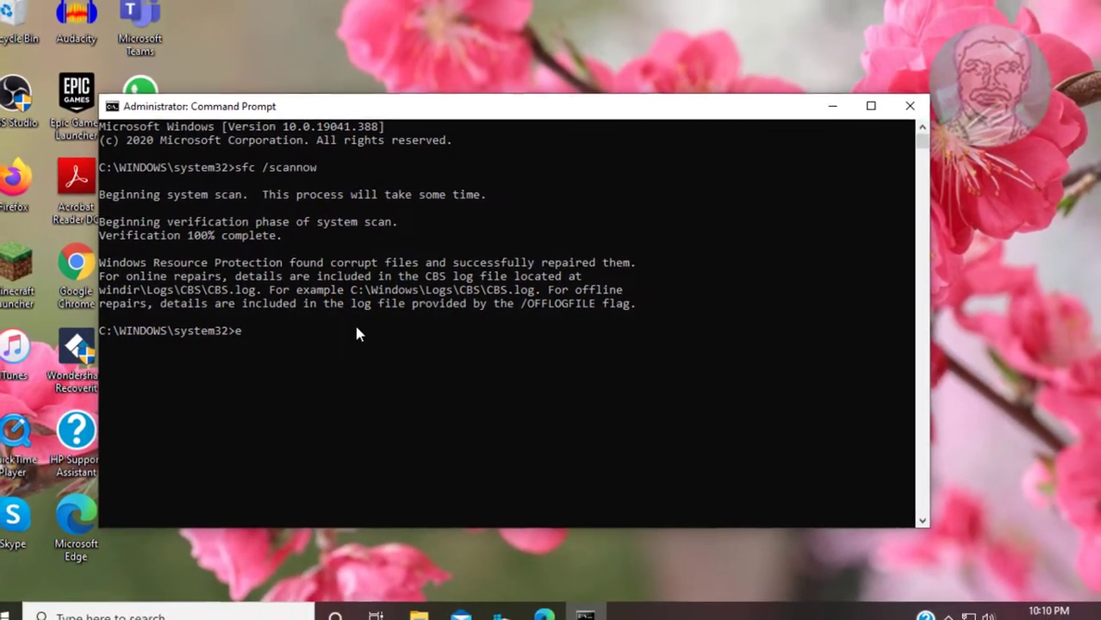
type("it")
key("Return")
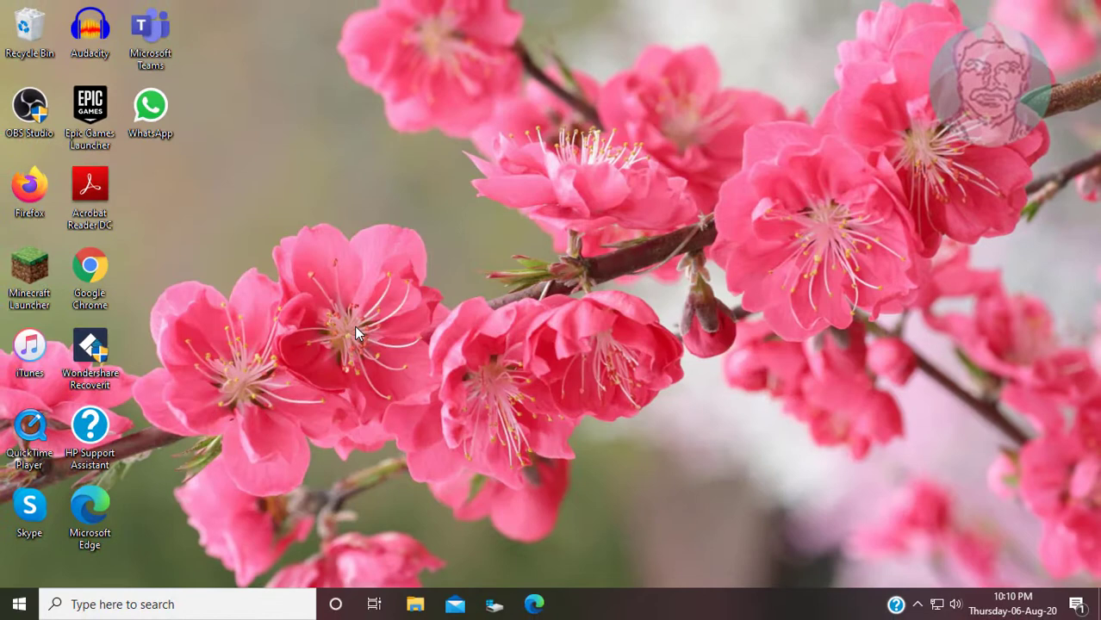
left_click(18, 604)
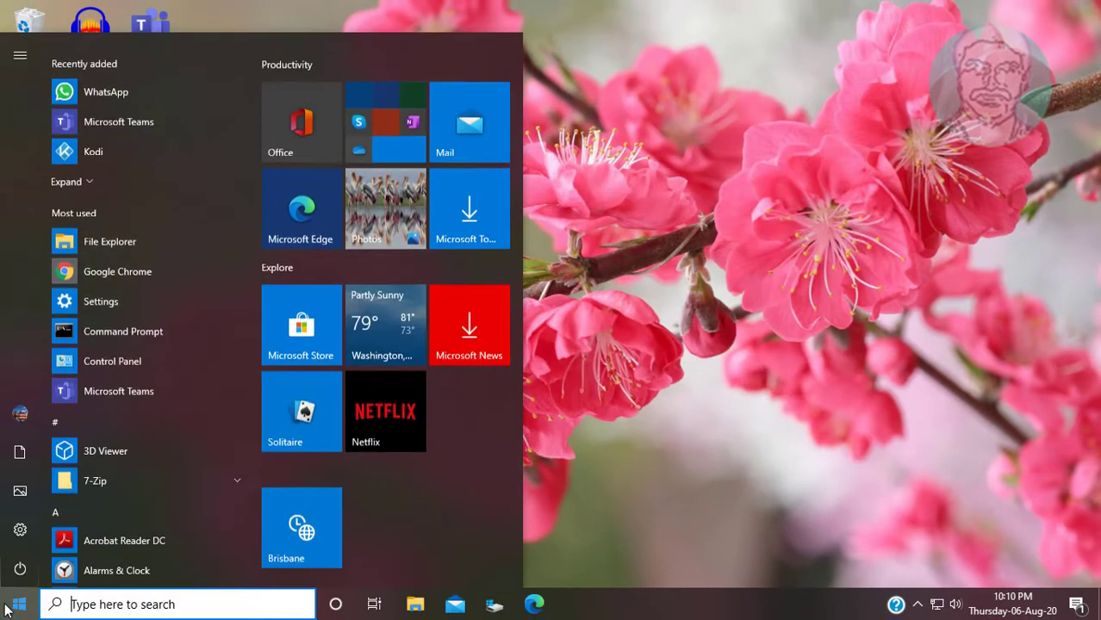
left_click(20, 572)
left_click(71, 532)
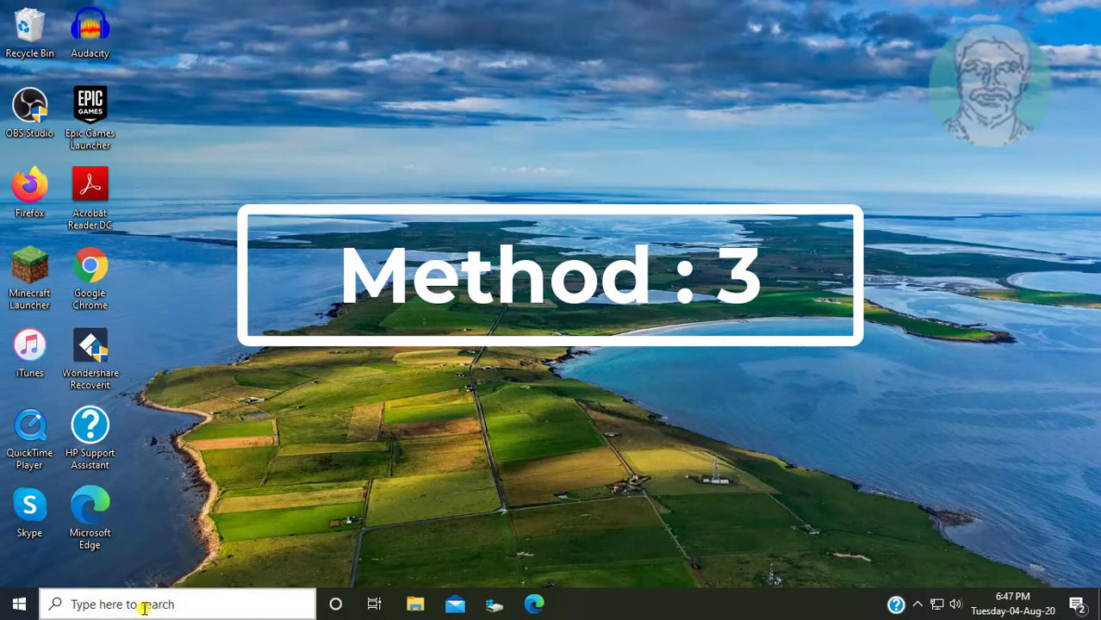
Find Command Prompt by searching for "cmd" and launch it with administrator rights, approving the User Account Control request
left_click(142, 605)
type("cmd")
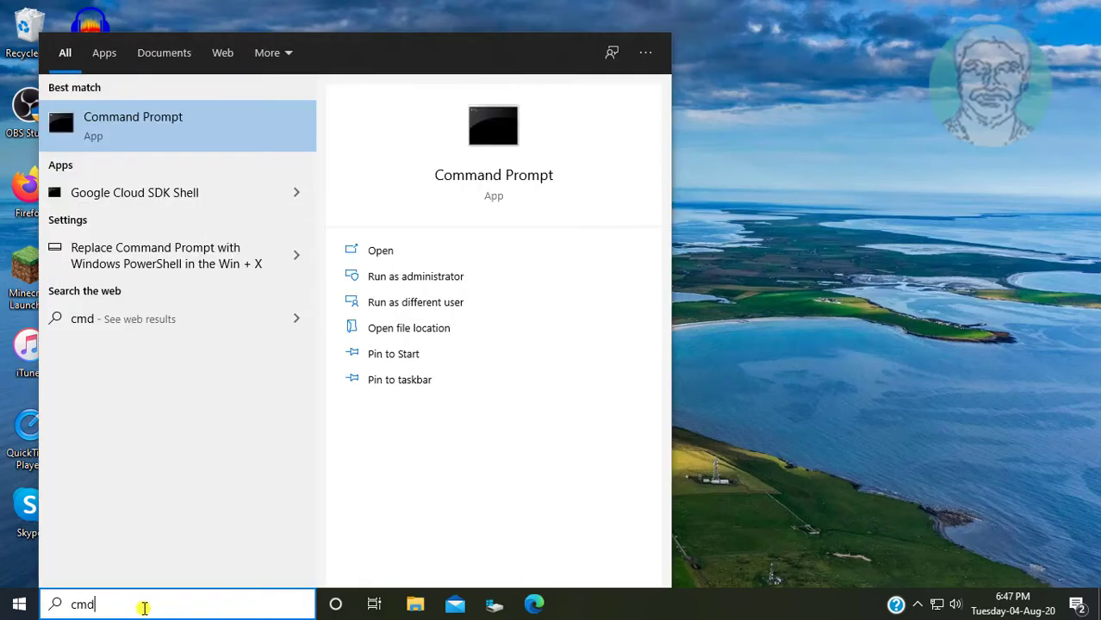
right_click(148, 115)
left_click(197, 128)
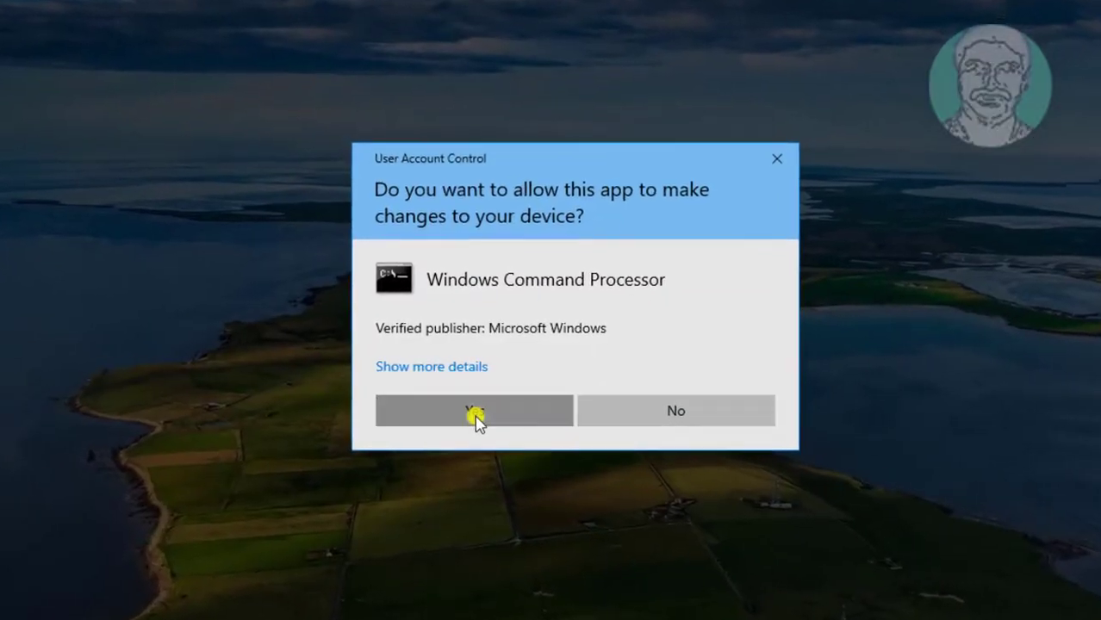
left_click(474, 417)
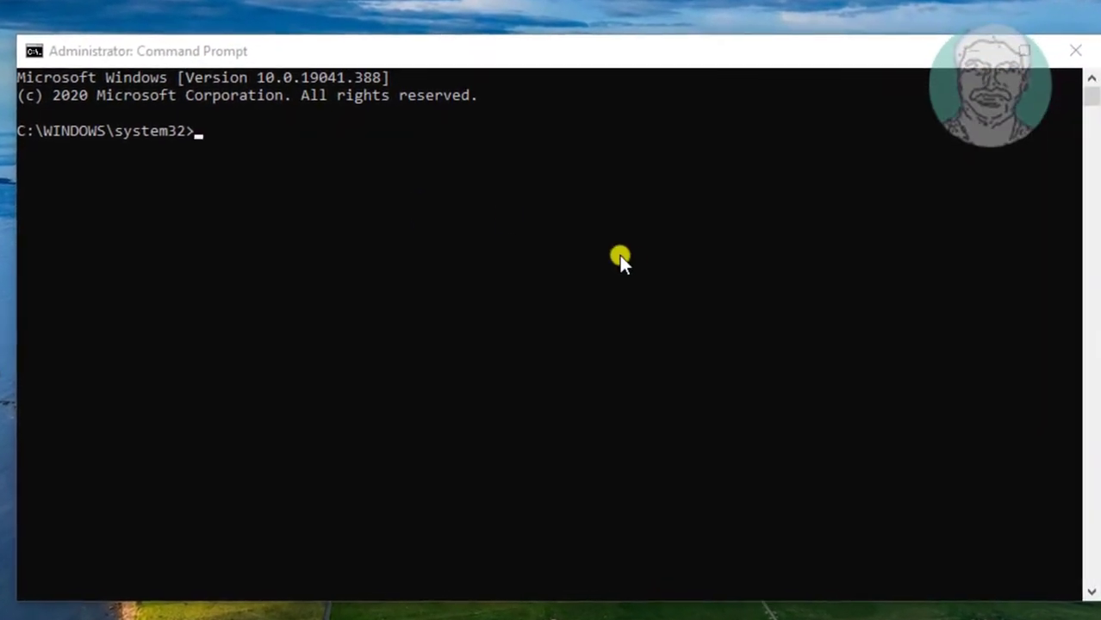
Run Dism.exe /Online /Cleanup-image /Scanhealth to scan the Windows image for corruption
left_click(686, 237)
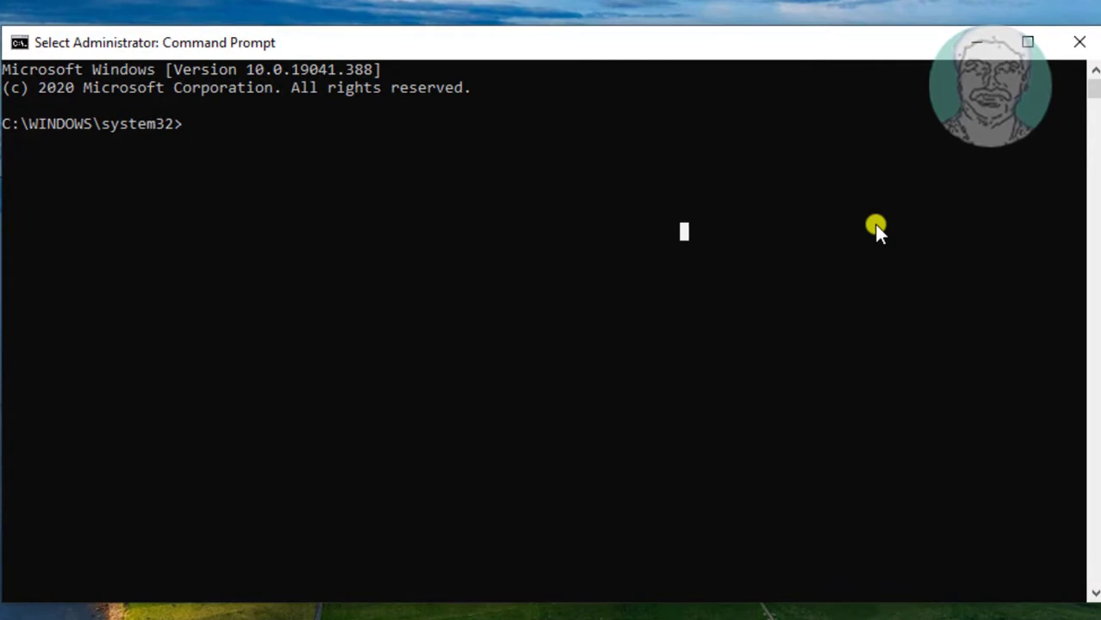
type("Dis")
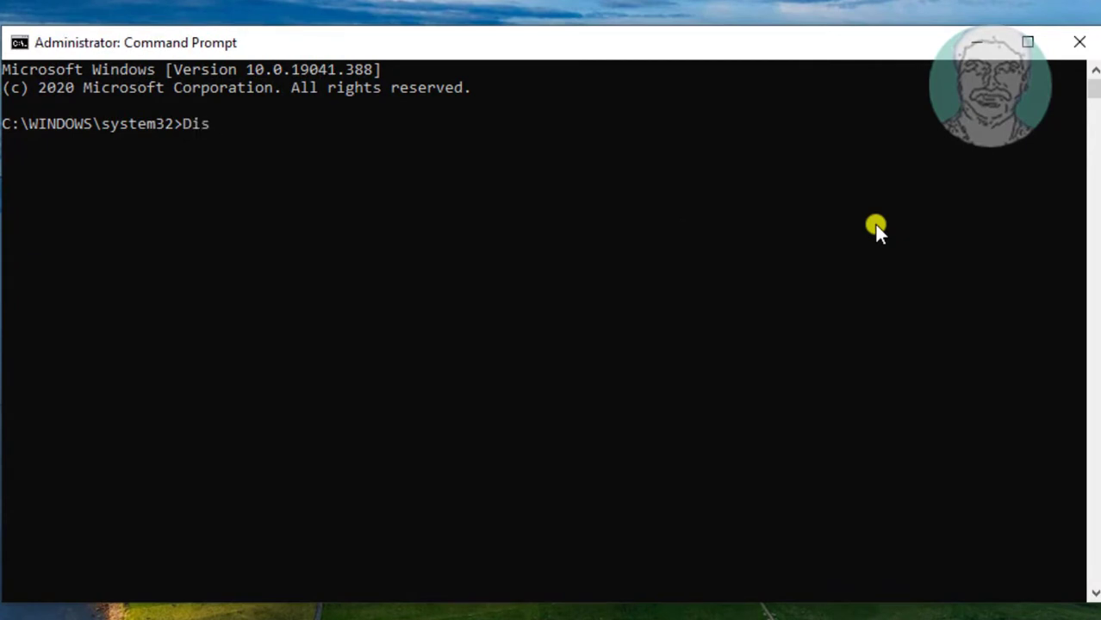
type("m.exe /Online")
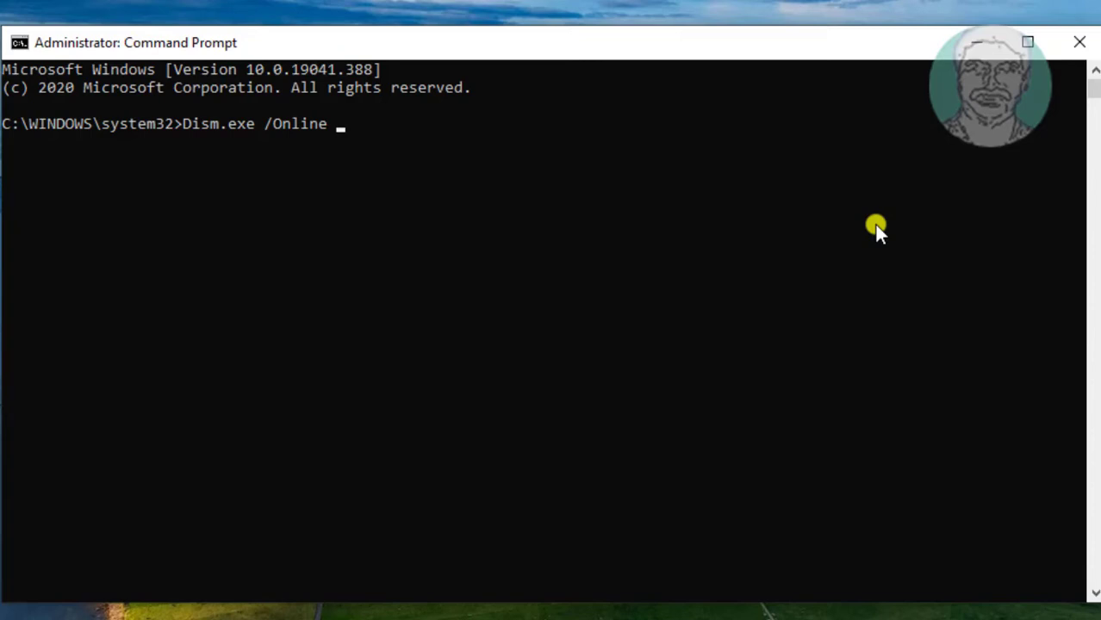
type(" /Cleanup")
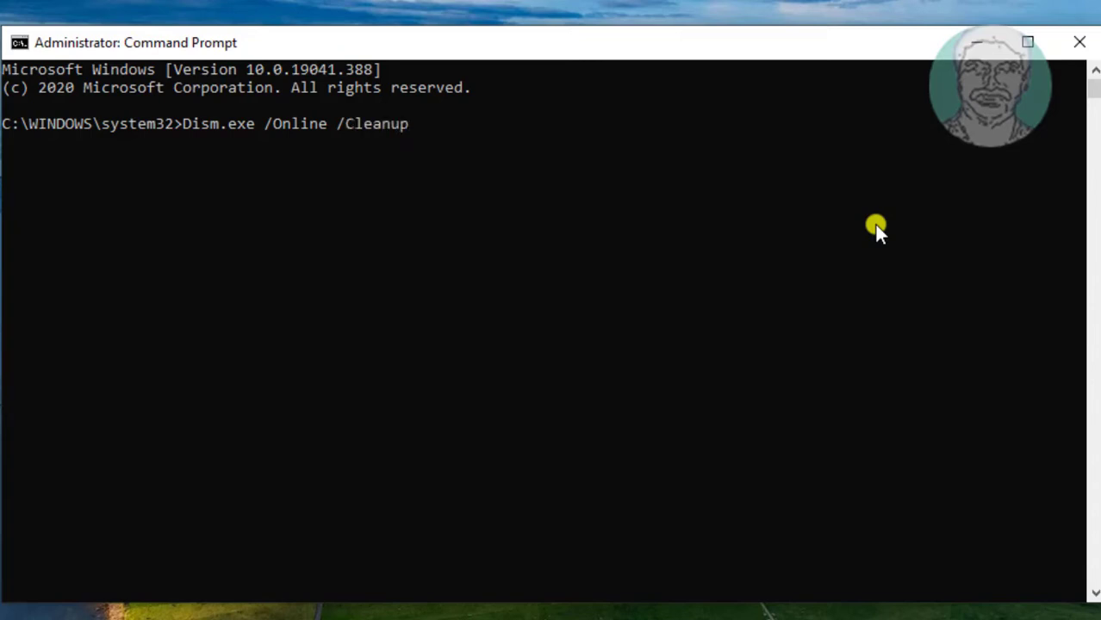
type("-image /Scan")
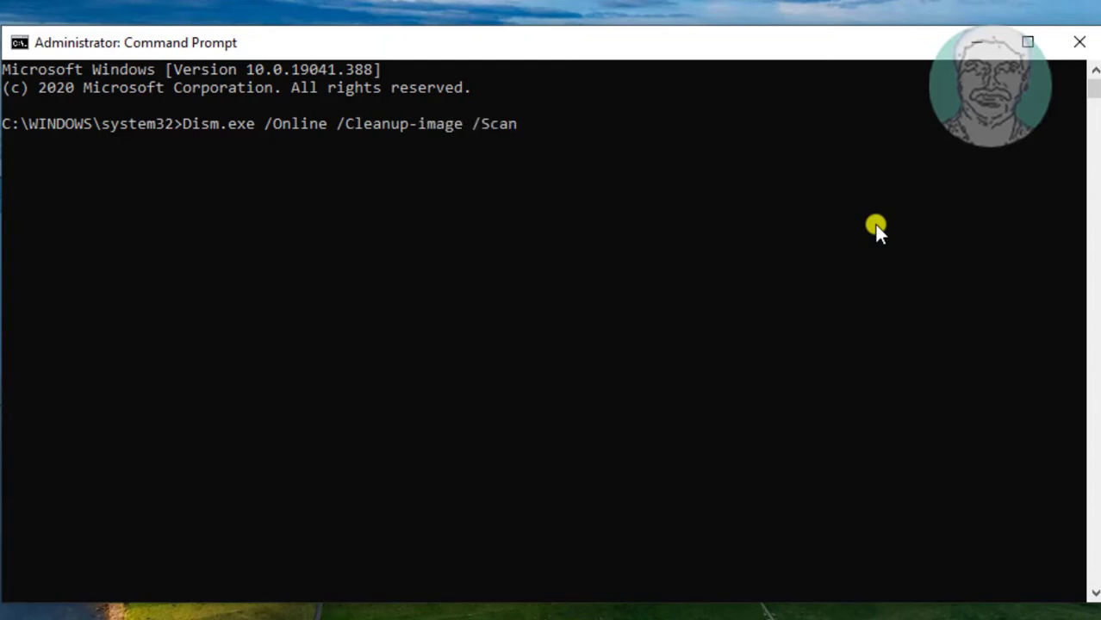
type("health")
key("Return")
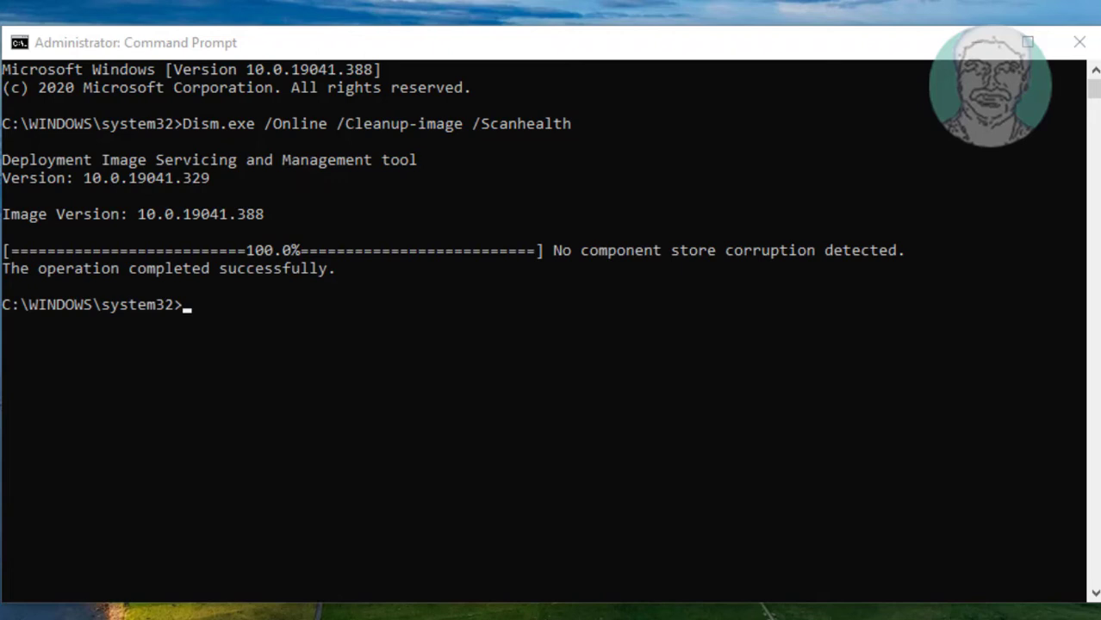
Run Dism.exe /Online /Cleanup-image /Restorehealth to repair the Windows image
left_click(382, 420)
type("Dism")
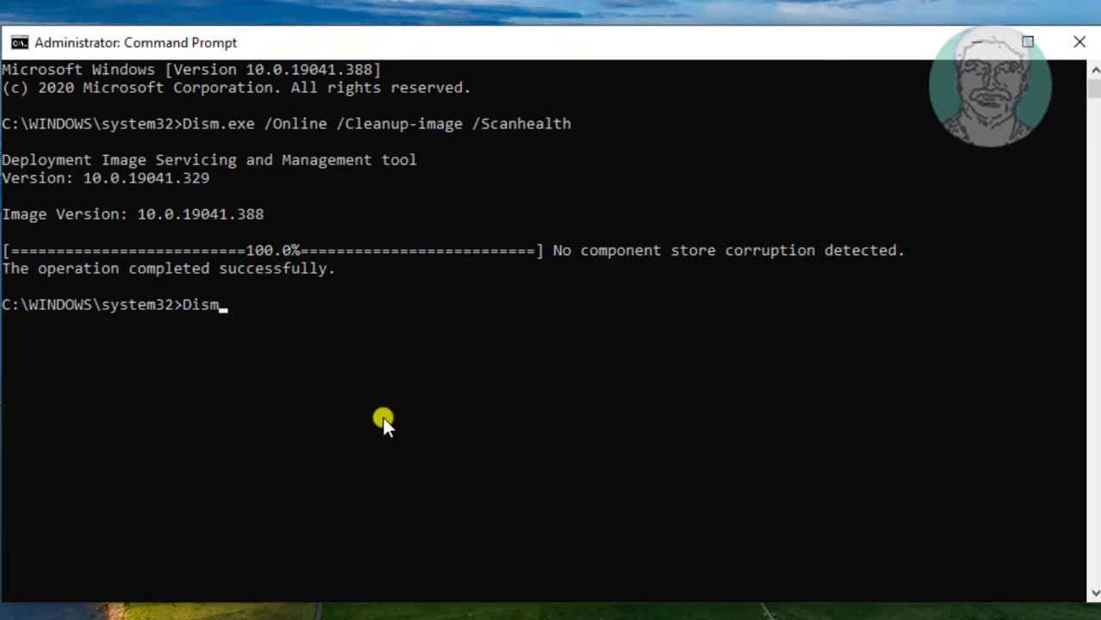
type(".exe /Online")
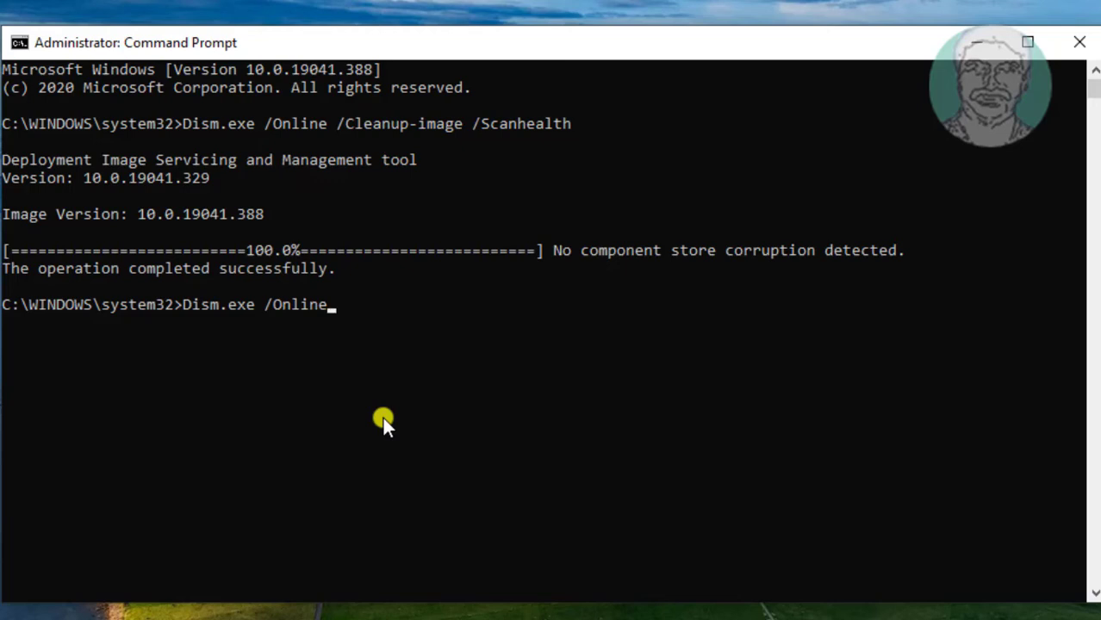
type(" /Cleanup-i")
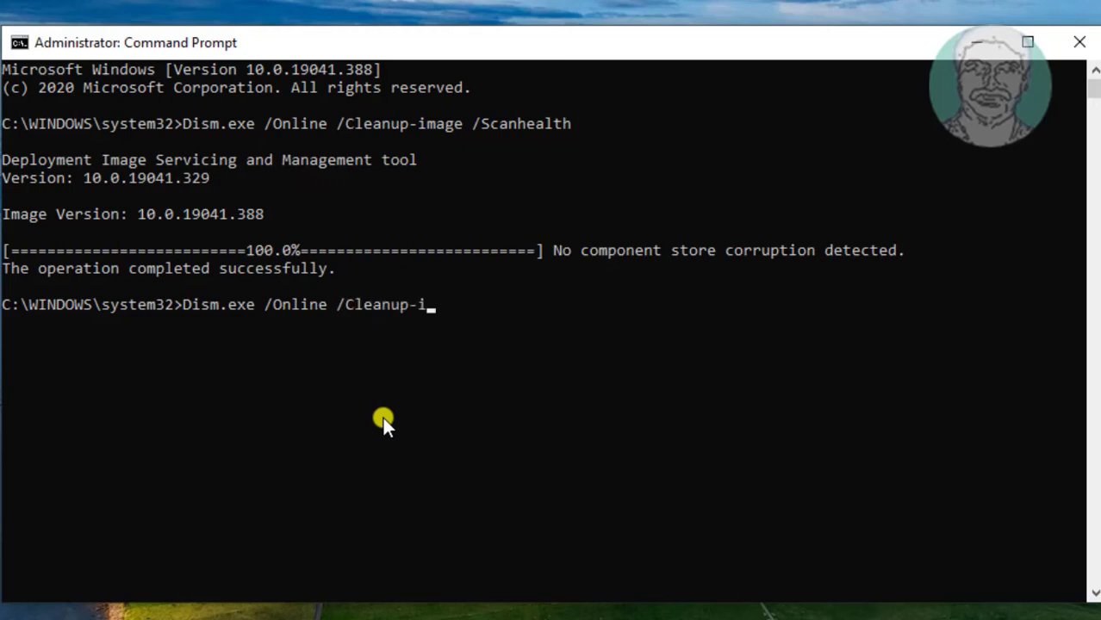
type("mage /Restore")
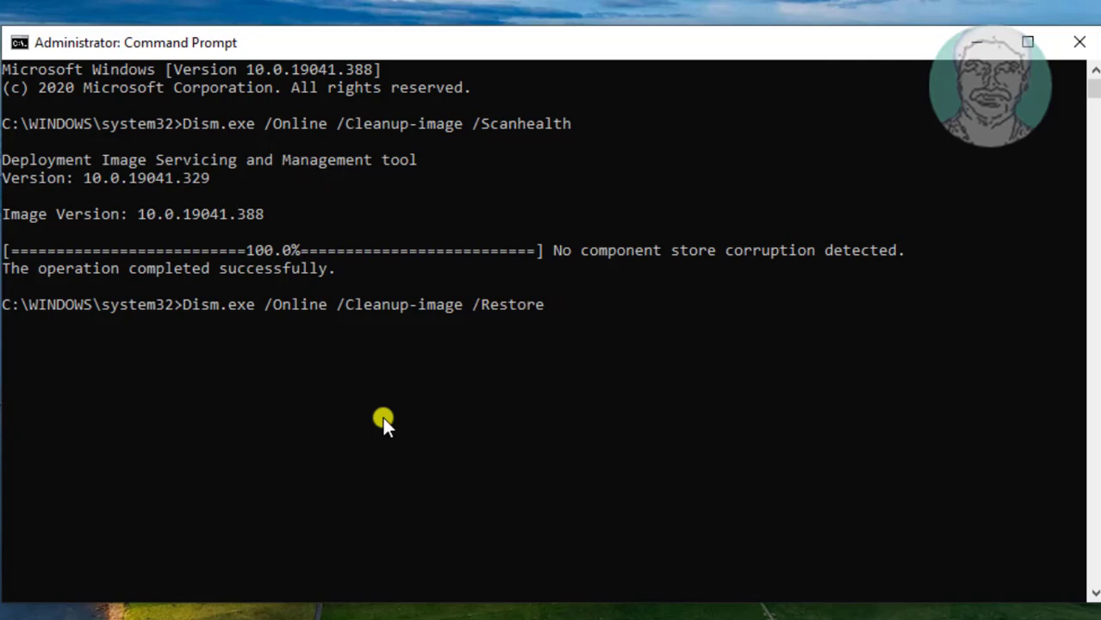
type("health")
key("Return")
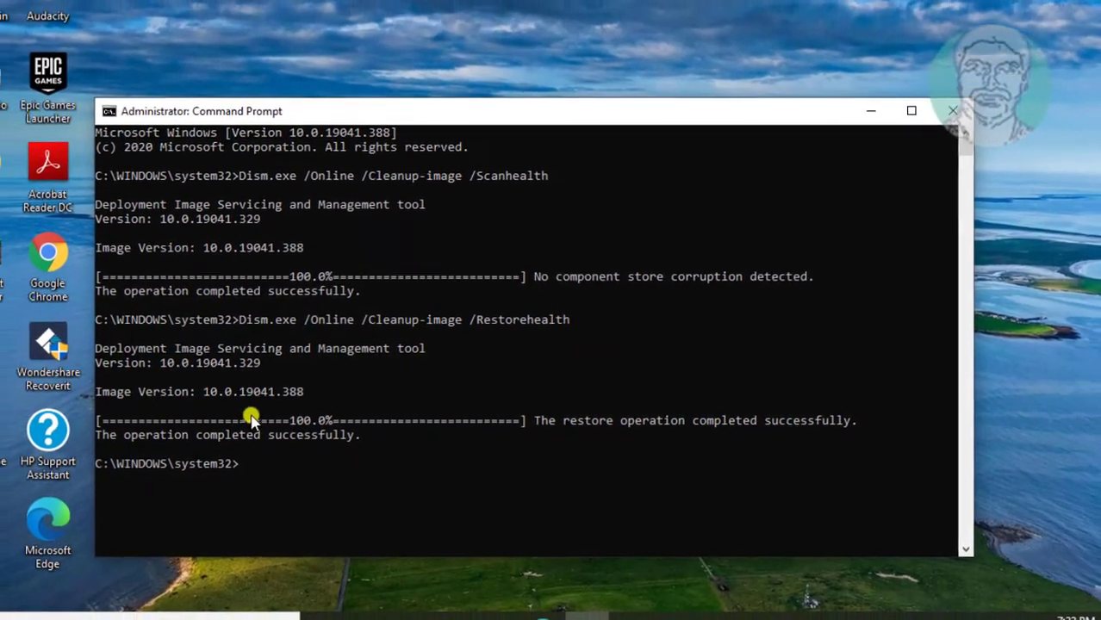
Leave the Command Prompt with the exit command after the DISM repair and restart Windows
left_click(236, 466)
type("exit")
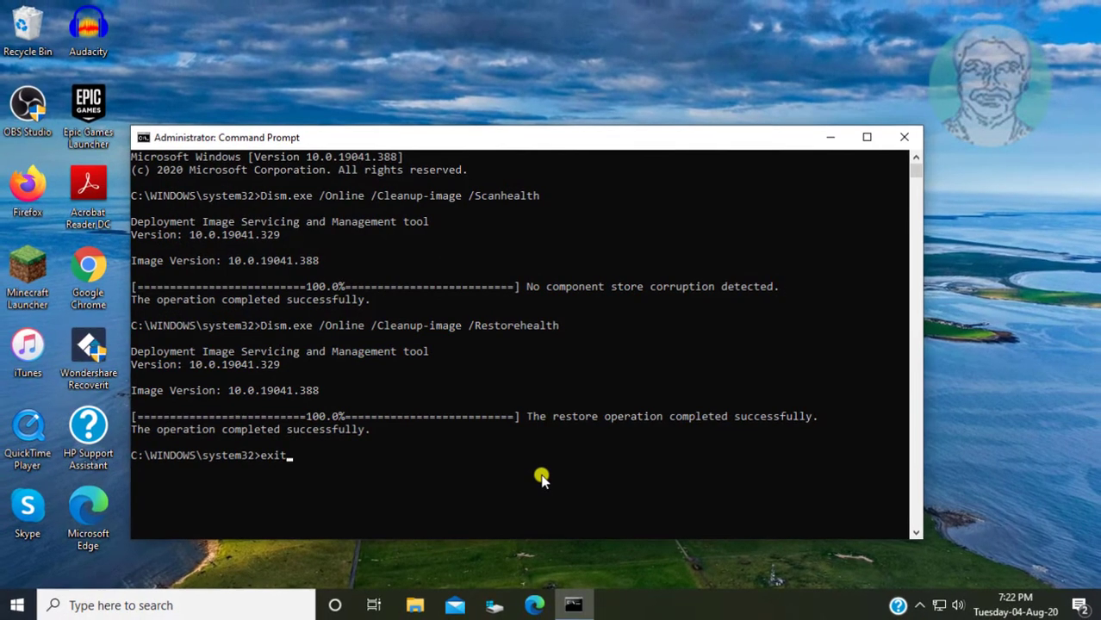
key("Return")
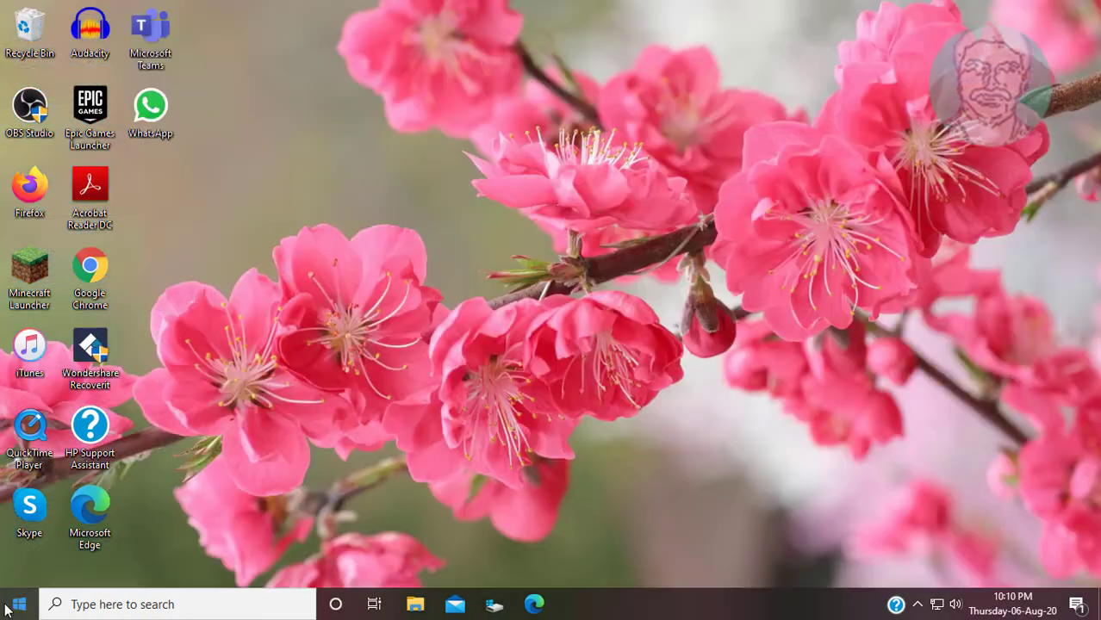
left_click(19, 604)
left_click(20, 569)
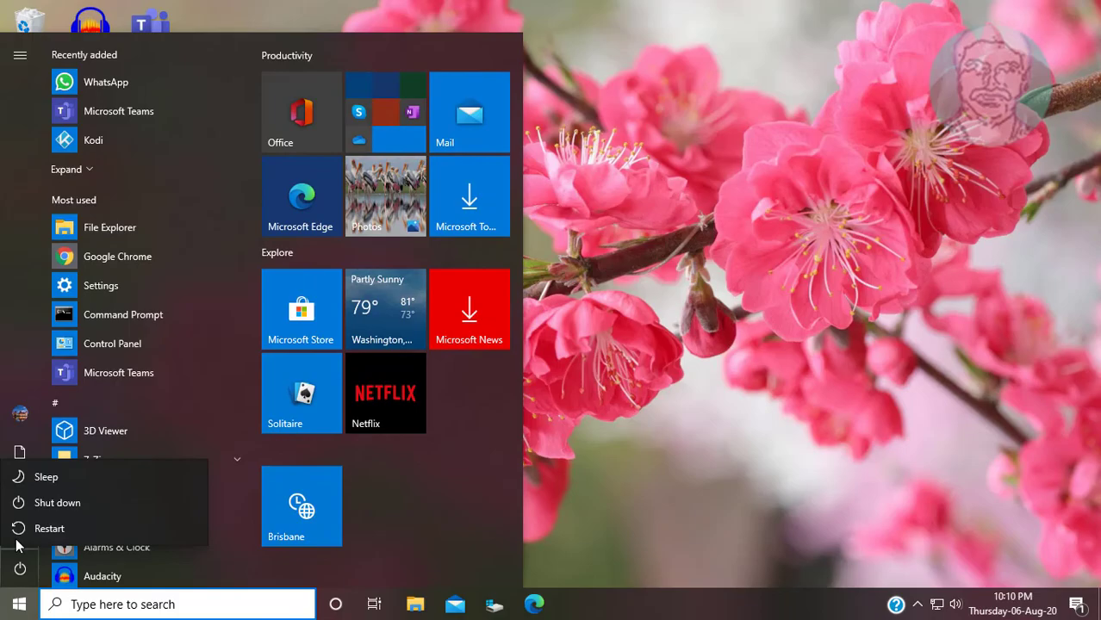
left_click(49, 528)
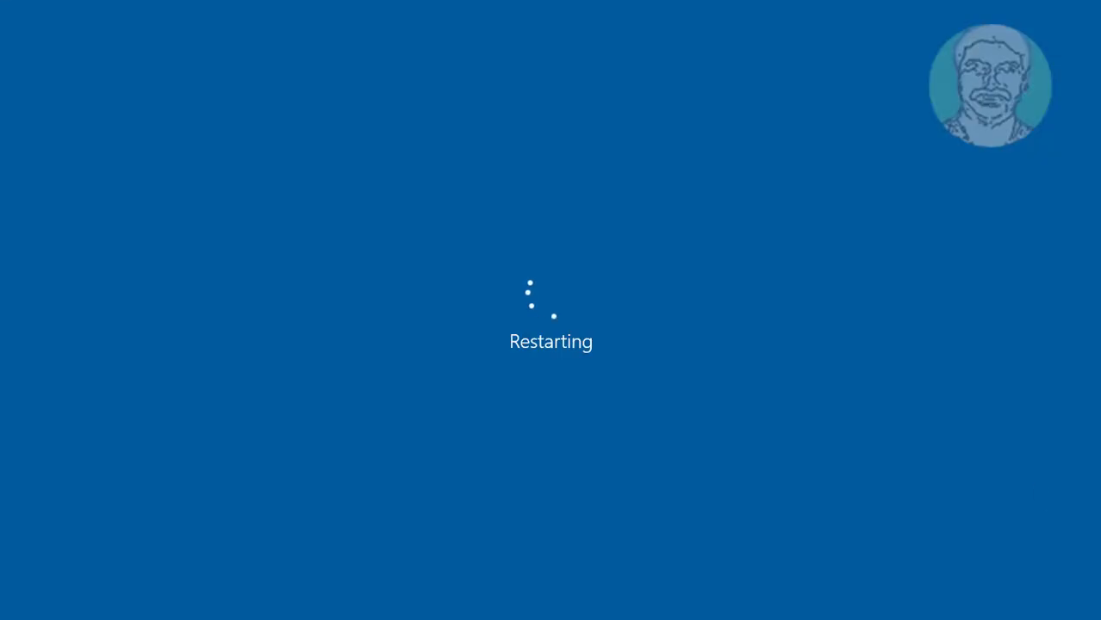